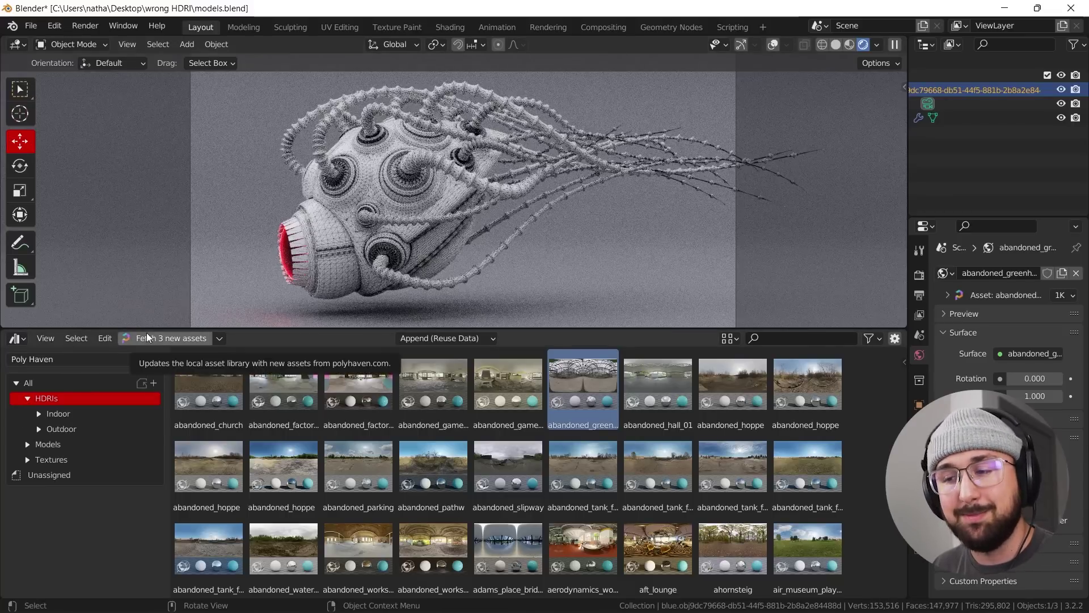
Clear the render region, zoom the viewport, and expand the Poly Haven HDRIs > Indoor category.
{"action": "key", "text": "ctrl+alt+b"}
{"action": "scroll", "coordinate": [460, 227], "scroll_direction": "up", "scroll_amount": 4}
{"action": "scroll", "coordinate": [460, 227], "scroll_direction": "down", "scroll_amount": 4}
{"action": "scroll", "coordinate": [460, 227], "scroll_direction": "up", "scroll_amount": 4}
{"action": "scroll", "coordinate": [460, 227], "scroll_direction": "down", "scroll_amount": 4}
{"action": "scroll", "coordinate": [349, 115], "scroll_direction": "down", "scroll_amount": 3}
{"action": "scroll", "coordinate": [406, 222], "scroll_direction": "up", "scroll_amount": 5}
{"action": "left_click", "coordinate": [40, 414]}
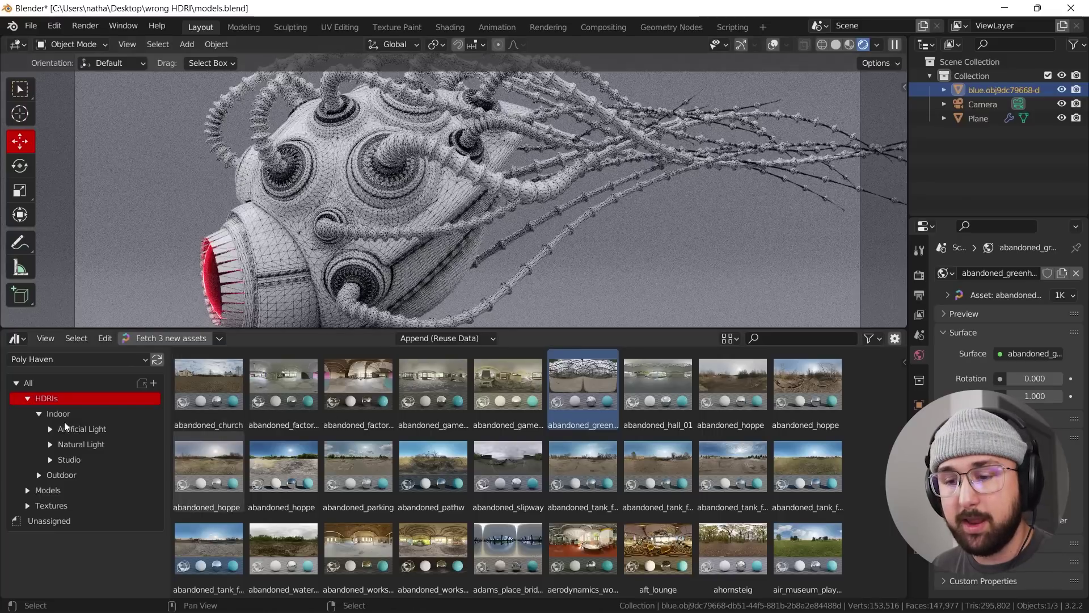
Apply the autoshop_01 artificial-light HDRI as the world.
{"action": "left_click", "coordinate": [77, 431]}
{"action": "left_click", "coordinate": [756, 384]}
{"action": "scroll", "coordinate": [537, 166], "scroll_direction": "down", "scroll_amount": 2}
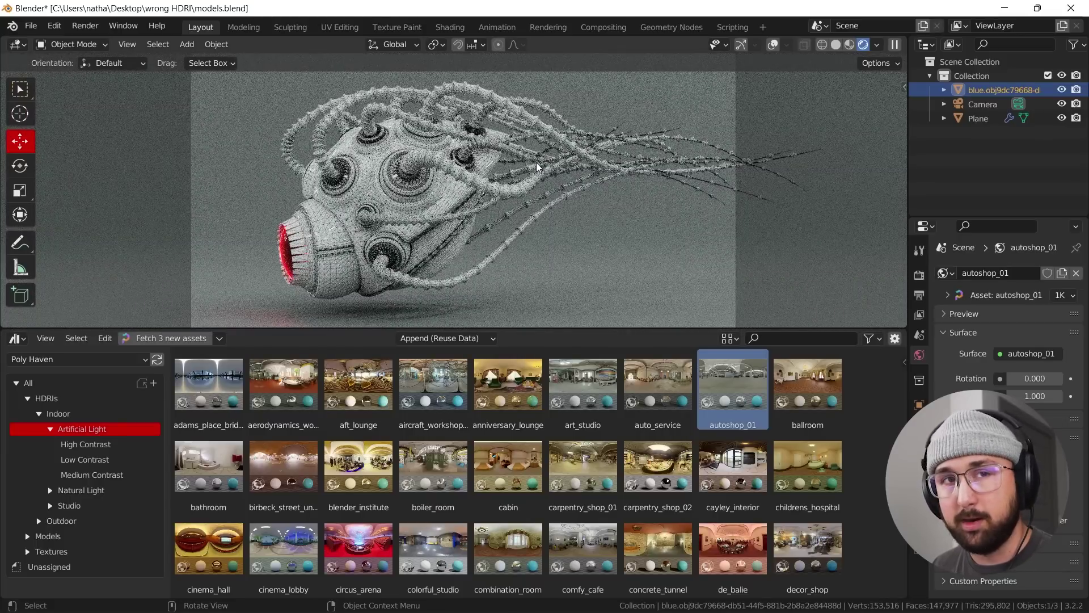
{"action": "scroll", "coordinate": [461, 192], "scroll_direction": "up", "scroll_amount": 4}
{"action": "scroll", "coordinate": [476, 191], "scroll_direction": "down", "scroll_amount": 3}
Join away the asset browser, set world strength to 0.3, and use Solid shading.
{"action": "left_click_drag", "start_coordinate": [3, 325], "coordinate": [3, 371]}
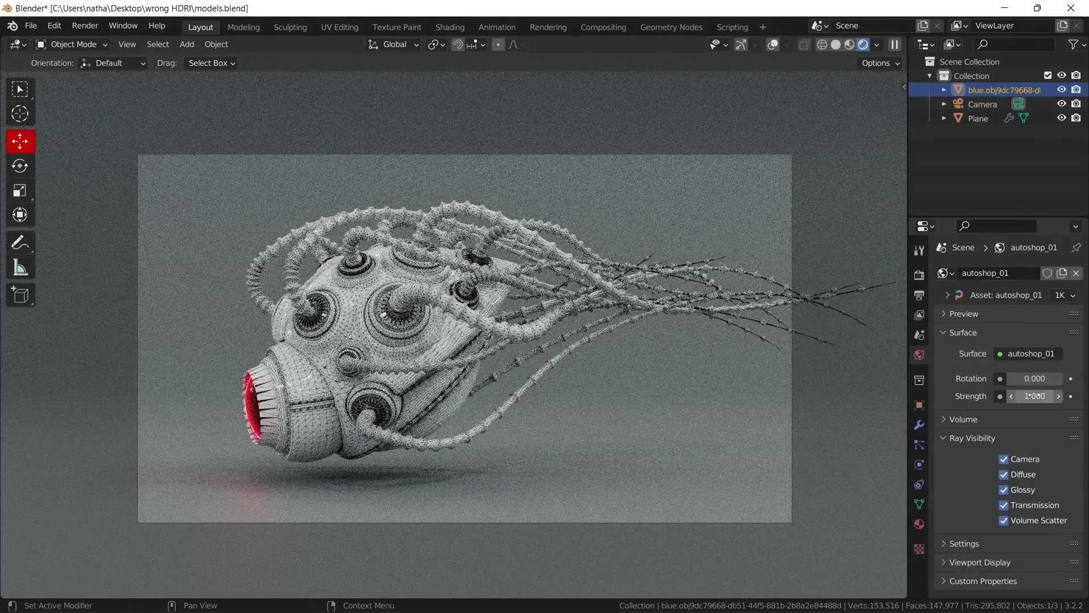
{"action": "double_click", "coordinate": [1034, 395]}
{"action": "type", "text": "0.3"}
{"action": "key", "text": "Return"}
{"action": "left_click", "coordinate": [836, 44]}
Add a Spot light and turn viewport overlays and the navigation gizmo back on.
{"action": "key", "text": "shift+a"}
{"action": "mouse_move", "coordinate": [428, 462]}
{"action": "left_click", "coordinate": [543, 489]}
{"action": "key", "text": "ctrl+KP_0"}
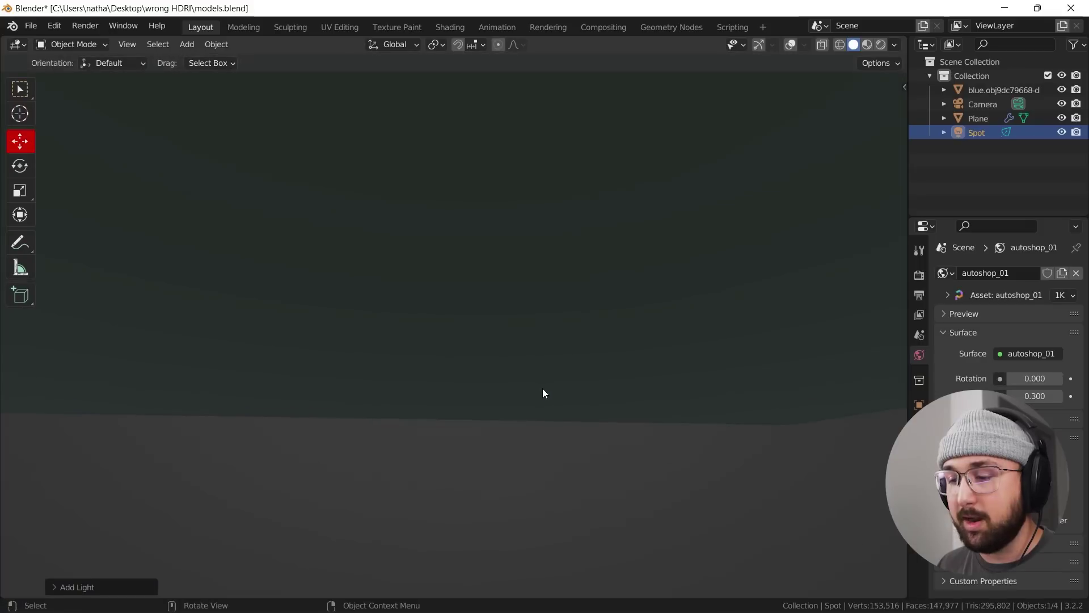
{"action": "left_click", "coordinate": [790, 44]}
{"action": "left_click", "coordinate": [758, 44]}
{"action": "middle_click_drag", "start_coordinate": [545, 358], "coordinate": [539, 335]}
Scale the spot light down and move it to the left of the mask.
{"action": "key", "text": "s"}
{"action": "left_click", "coordinate": [529, 358]}
{"action": "middle_click_drag", "start_coordinate": [526, 305], "coordinate": [575, 324]}
{"action": "key", "text": "g"}
{"action": "left_click", "coordinate": [402, 184]}
{"action": "middle_click_drag", "start_coordinate": [402, 184], "coordinate": [536, 291]}
{"action": "key", "text": "g"}
{"action": "left_click", "coordinate": [547, 345]}
{"action": "middle_click_drag", "start_coordinate": [547, 345], "coordinate": [572, 300]}
Rotate and reposition the spot light to aim at the mask, then return to camera view.
{"action": "key", "text": "r"}
{"action": "key", "text": "r"}
{"action": "left_click", "coordinate": [553, 355]}
{"action": "key", "text": "g"}
{"action": "left_click", "coordinate": [544, 346]}
{"action": "key", "text": "r"}
{"action": "key", "text": "r"}
{"action": "left_click", "coordinate": [546, 357]}
{"action": "middle_click_drag", "start_coordinate": [546, 358], "coordinate": [548, 350]}
{"action": "scroll", "coordinate": [548, 350], "scroll_direction": "up", "scroll_amount": 4}
{"action": "key", "text": "KP_0"}
Switch to Rendered shading and set the spot light's power to 30000 W.
{"action": "left_click", "coordinate": [920, 448]}
{"action": "left_click", "coordinate": [881, 44]}
{"action": "double_click", "coordinate": [1022, 368]}
{"action": "type", "text": "30000"}
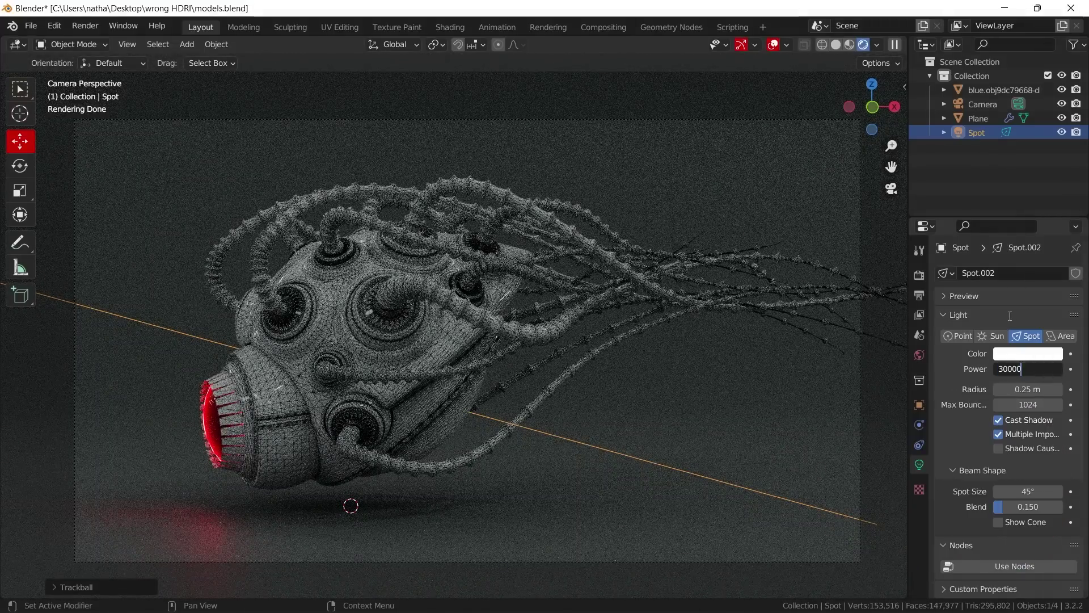
{"action": "key", "text": "Return"}
Narrow the spot cone to about 13° and make the light orange.
{"action": "left_click_drag", "start_coordinate": [1029, 389], "coordinate": [1032, 389]}
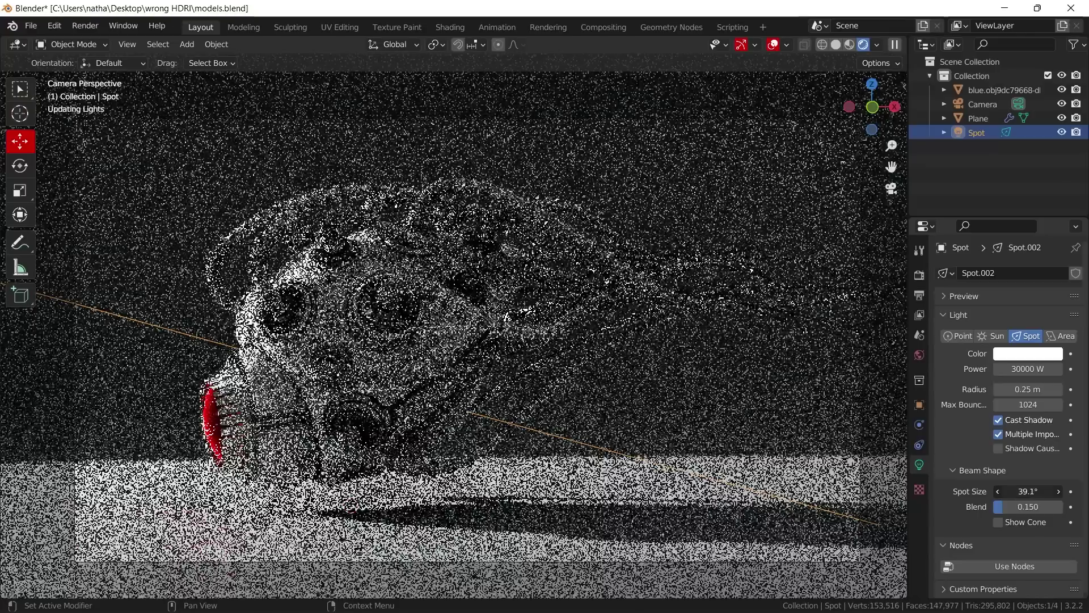
{"action": "left_click_drag", "start_coordinate": [1037, 491], "coordinate": [997, 491]}
{"action": "left_click", "coordinate": [1028, 353]}
{"action": "left_click", "coordinate": [972, 267]}
Leave camera view and duplicate the orange spot light as Spot.001.
{"action": "key", "text": "KP_0"}
{"action": "scroll", "coordinate": [412, 374], "scroll_direction": "up", "scroll_amount": 3}
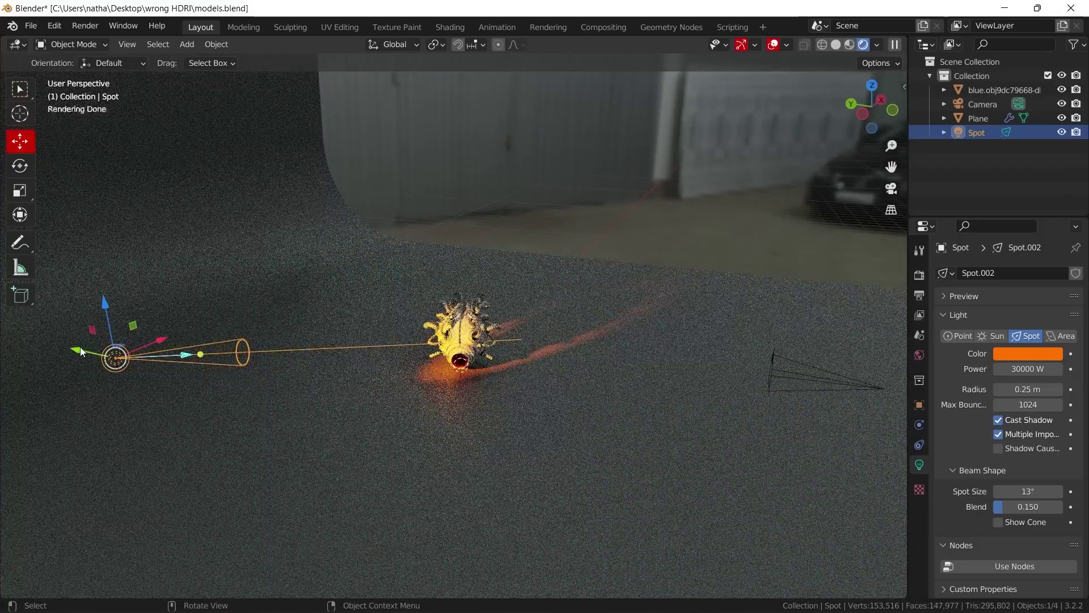
{"action": "key", "text": "shift+d"}
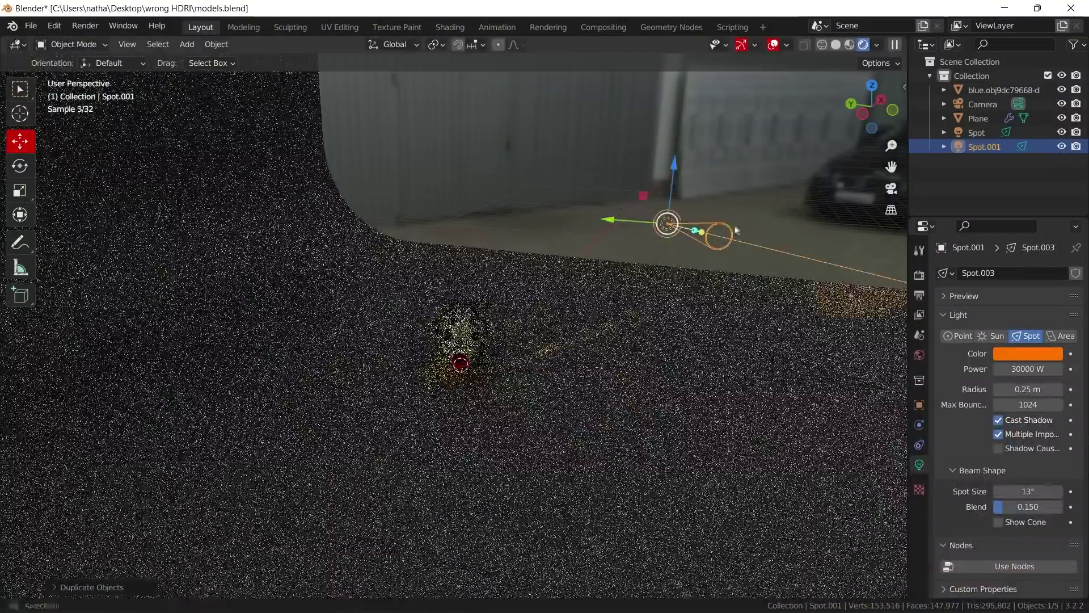
{"action": "left_click", "coordinate": [658, 232]}
{"action": "middle_click_drag", "start_coordinate": [658, 232], "coordinate": [530, 323]}
Move Spot.001 to the other side of the mask, near the head.
{"action": "key", "text": "g"}
{"action": "left_click", "coordinate": [766, 343]}
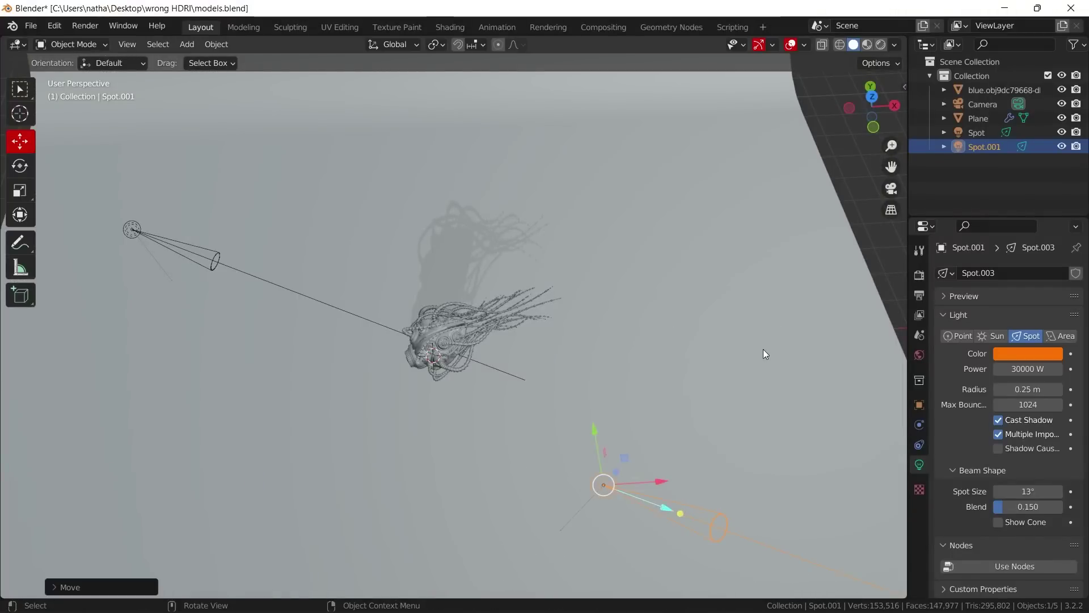
{"action": "middle_click_drag", "start_coordinate": [764, 349], "coordinate": [700, 272]}
{"action": "key", "text": "g"}
{"action": "left_click", "coordinate": [703, 418]}
{"action": "middle_click_drag", "start_coordinate": [703, 418], "coordinate": [655, 382]}
{"action": "key", "text": "g"}
{"action": "left_click", "coordinate": [623, 348]}
{"action": "key", "text": "g"}
{"action": "middle_click_drag", "start_coordinate": [622, 348], "coordinate": [626, 326]}
{"action": "left_click", "coordinate": [622, 400]}
Rotate Spot.001 to aim at the mask and look through the camera.
{"action": "key", "text": "r"}
{"action": "key", "text": "r"}
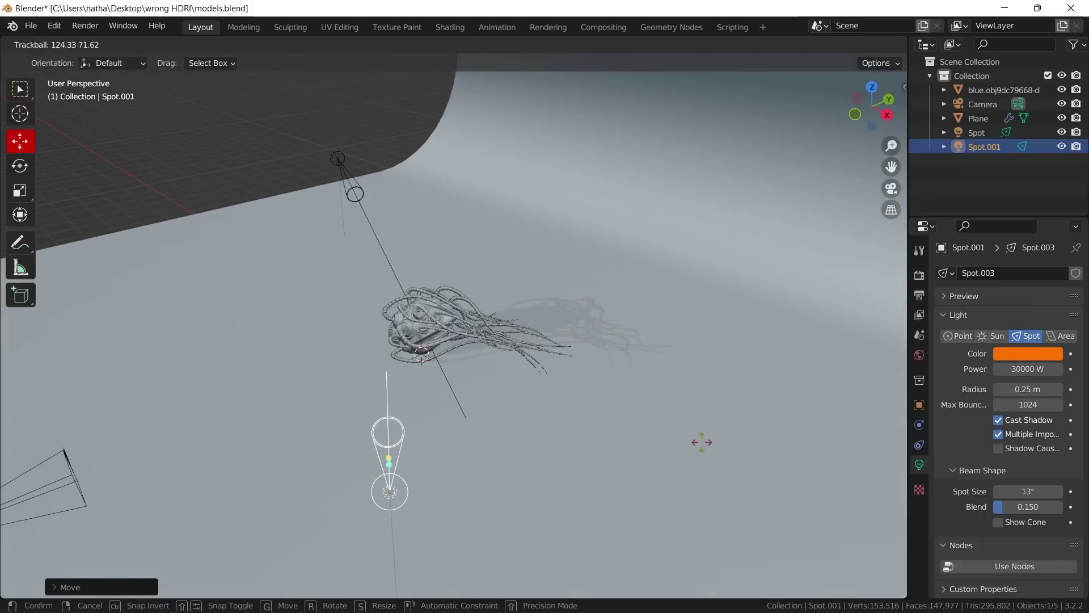
{"action": "left_click", "coordinate": [678, 452]}
{"action": "middle_click_drag", "start_coordinate": [676, 452], "coordinate": [586, 321]}
{"action": "scroll", "coordinate": [587, 321], "scroll_direction": "up", "scroll_amount": 3}
{"action": "key", "text": "KP_0"}
In Rendered view, lower Spot.001's power to 5000 W and open its colour picker.
{"action": "left_click", "coordinate": [880, 45]}
{"action": "left_click", "coordinate": [1032, 369]}
{"action": "key", "text": "Return"}
{"action": "left_click", "coordinate": [1041, 354]}
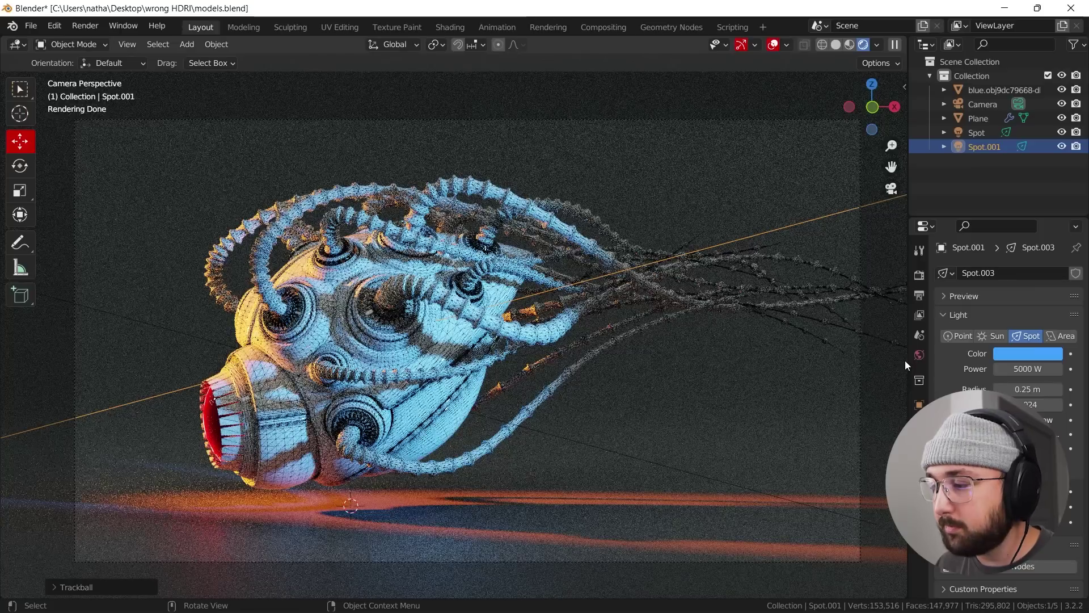
Drop the world strength to 0 to judge the spotlight-only render, then restore 0.3.
{"action": "left_click", "coordinate": [920, 355]}
{"action": "left_click", "coordinate": [1030, 396]}
{"action": "type", "text": "d"}
{"action": "key", "text": "Return"}
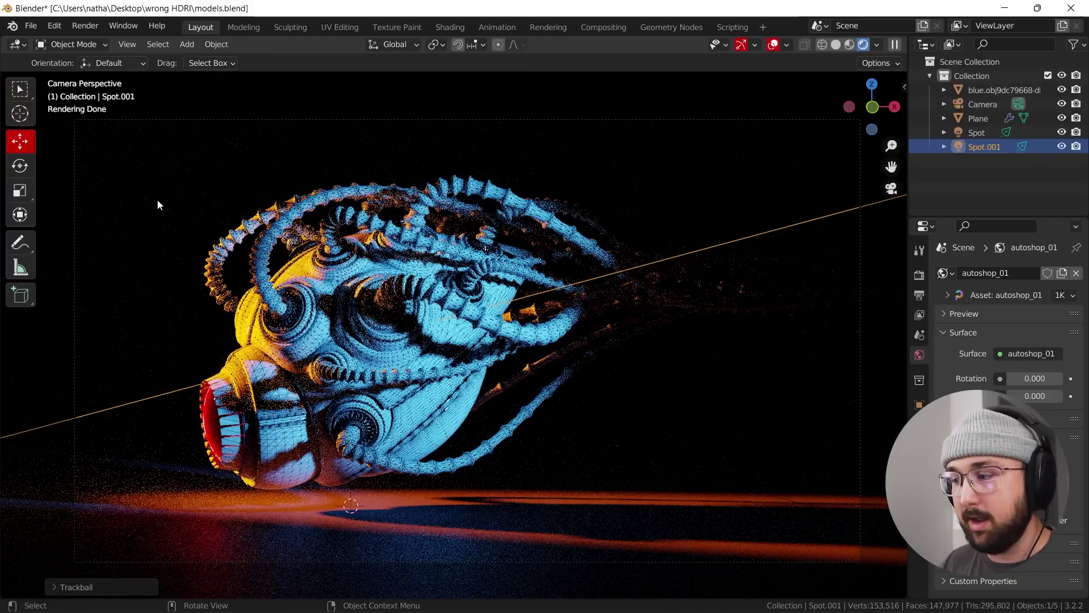
{"action": "key", "text": "Return"}
Split off a lower Asset Browser showing Poly Haven > HDRIs > Indoor.
{"action": "left_click_drag", "start_coordinate": [4, 596], "coordinate": [139, 315]}
{"action": "left_click", "coordinate": [22, 328]}
{"action": "left_click", "coordinate": [457, 414]}
{"action": "left_click", "coordinate": [45, 349]}
{"action": "left_click", "coordinate": [54, 401]}
{"action": "left_click", "coordinate": [26, 389]}
{"action": "left_click", "coordinate": [41, 403]}
Drag brown_photostudio onto the viewport as the world at strength 0.3.
{"action": "scroll", "coordinate": [667, 407], "scroll_direction": "down", "scroll_amount": 4}
{"action": "left_click_drag", "start_coordinate": [665, 406], "coordinate": [590, 170]}
{"action": "scroll", "coordinate": [396, 94], "scroll_direction": "down", "scroll_amount": 3}
{"action": "key", "text": "Return"}
Lower the world strength to 0.1, compare against zero, and enlarge the viewport.
{"action": "scroll", "coordinate": [404, 166], "scroll_direction": "up", "scroll_amount": 1}
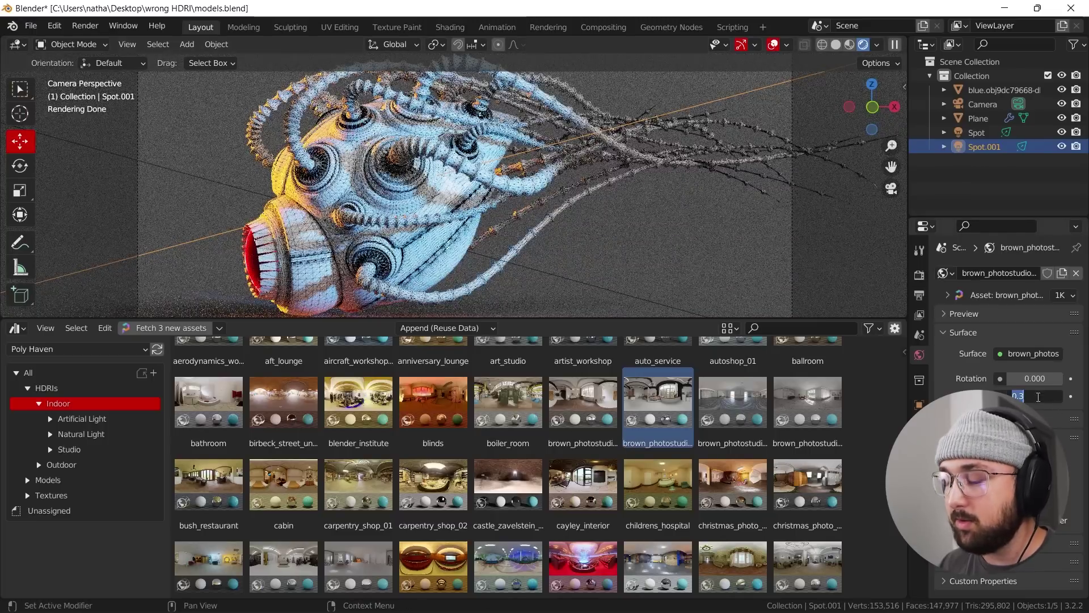
{"action": "type", "text": ".1"}
{"action": "key", "text": "Return"}
{"action": "key", "text": "ctrl+z"}
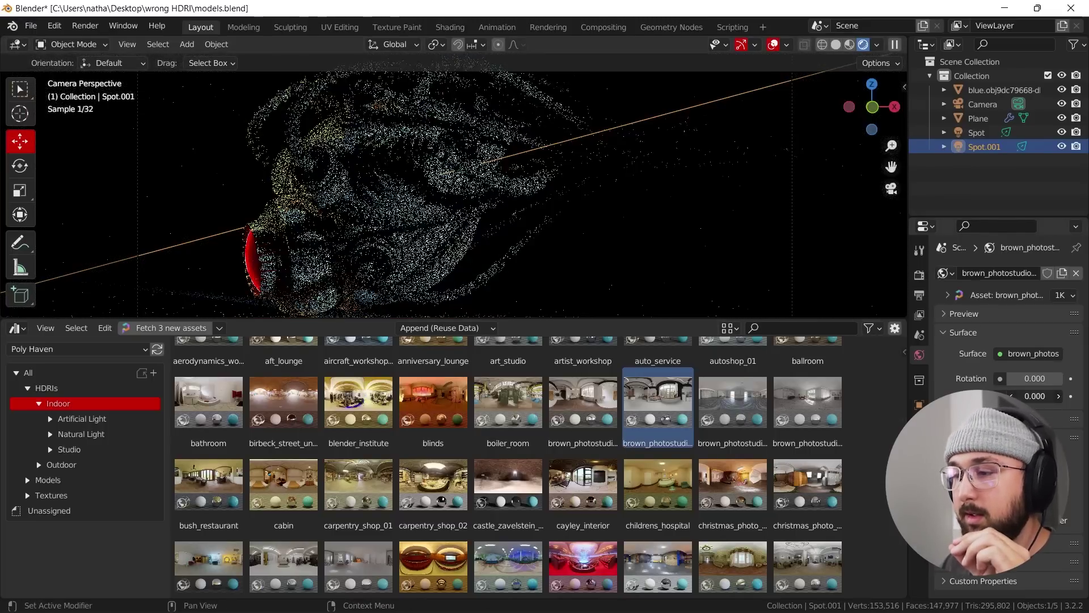
{"action": "left_click_drag", "start_coordinate": [77, 320], "coordinate": [76, 378]}
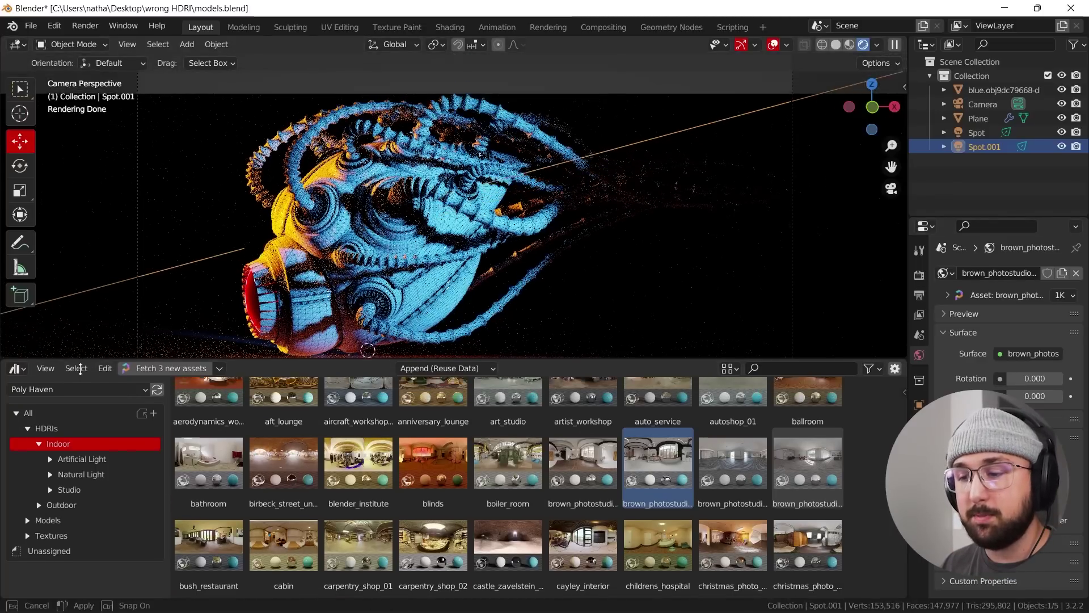
{"action": "key", "text": "ctrl+shift+z"}
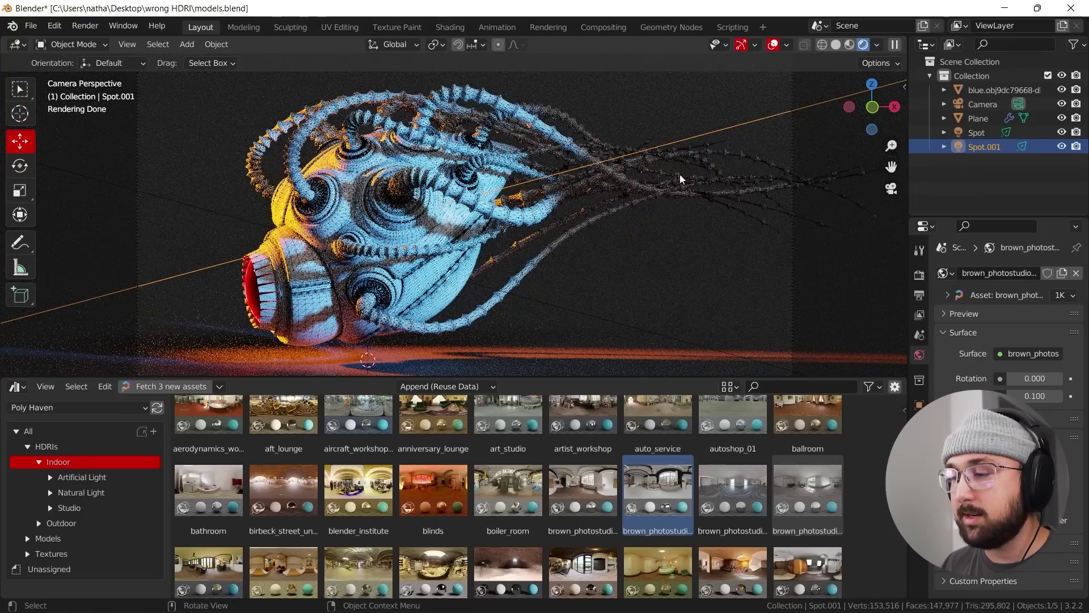
{"action": "scroll", "coordinate": [661, 183], "scroll_direction": "up", "scroll_amount": 5}
{"action": "scroll", "coordinate": [579, 188], "scroll_direction": "down", "scroll_amount": 5}
Try world strength 0.2, then 0, then settle on 1, and hide Spot and Spot.001.
{"action": "key", "text": "Return"}
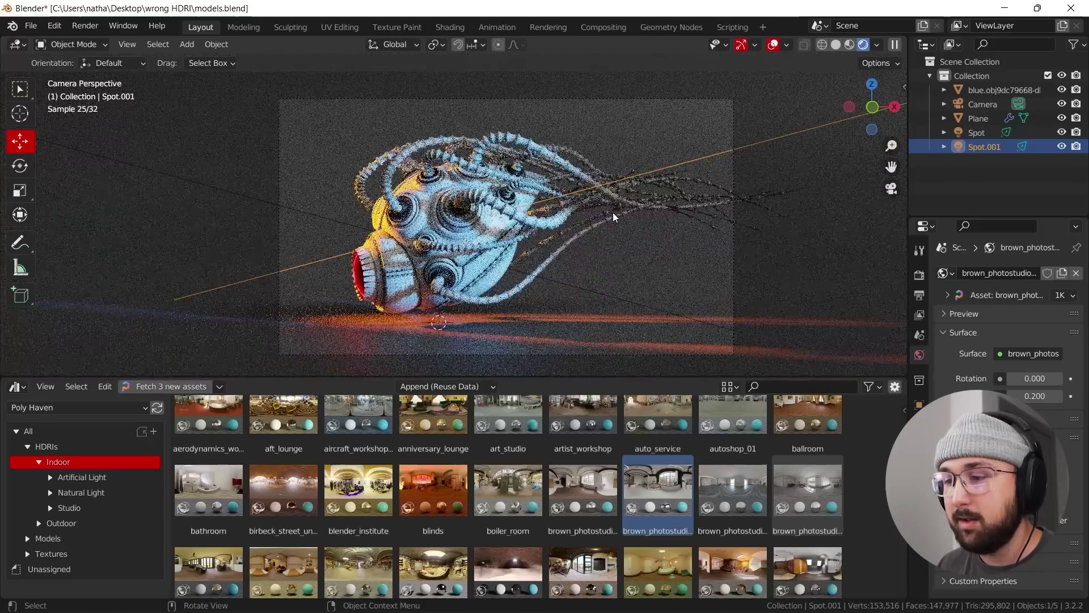
{"action": "scroll", "coordinate": [612, 217], "scroll_direction": "up", "scroll_amount": 3}
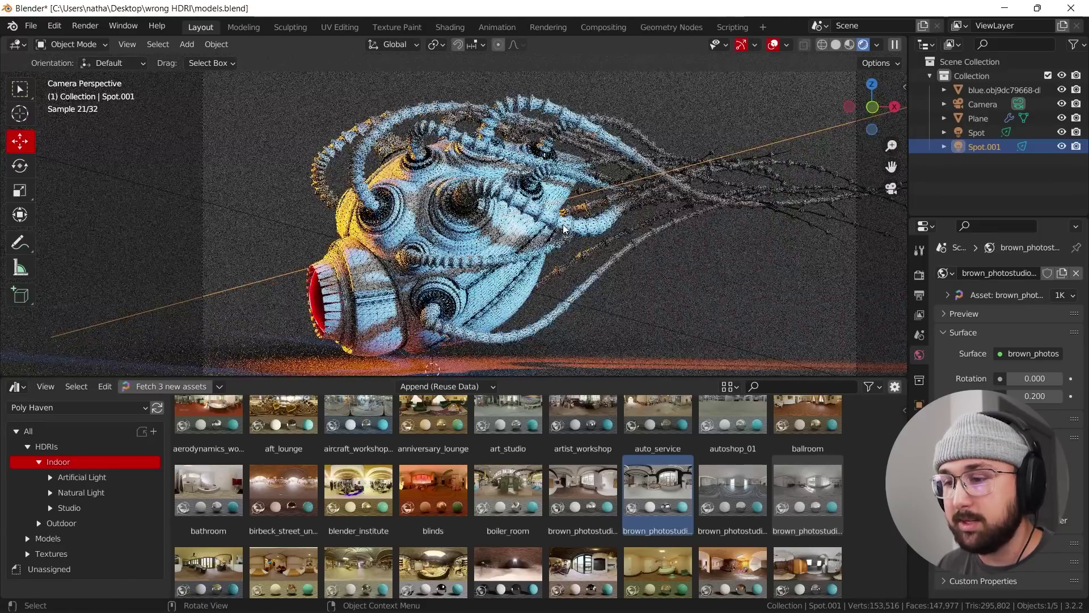
{"action": "key", "text": "BackSpace"}
{"action": "type", "text": "1"}
{"action": "key", "text": "Return"}
{"action": "left_click_drag", "start_coordinate": [1063, 133], "coordinate": [1062, 147]}
Confirm the world strength and unhide Spot and Spot.001 in the Outliner.
{"action": "key", "text": "Return"}
{"action": "left_click", "coordinate": [1062, 132]}
{"action": "left_click", "coordinate": [1062, 146]}
Scroll the indoor HDRIs and drag fireplace onto the viewport as the world.
{"action": "scroll", "coordinate": [579, 470], "scroll_direction": "down", "scroll_amount": 5}
{"action": "scroll", "coordinate": [262, 492], "scroll_direction": "down", "scroll_amount": 2}
{"action": "left_click_drag", "start_coordinate": [359, 479], "coordinate": [237, 214]}
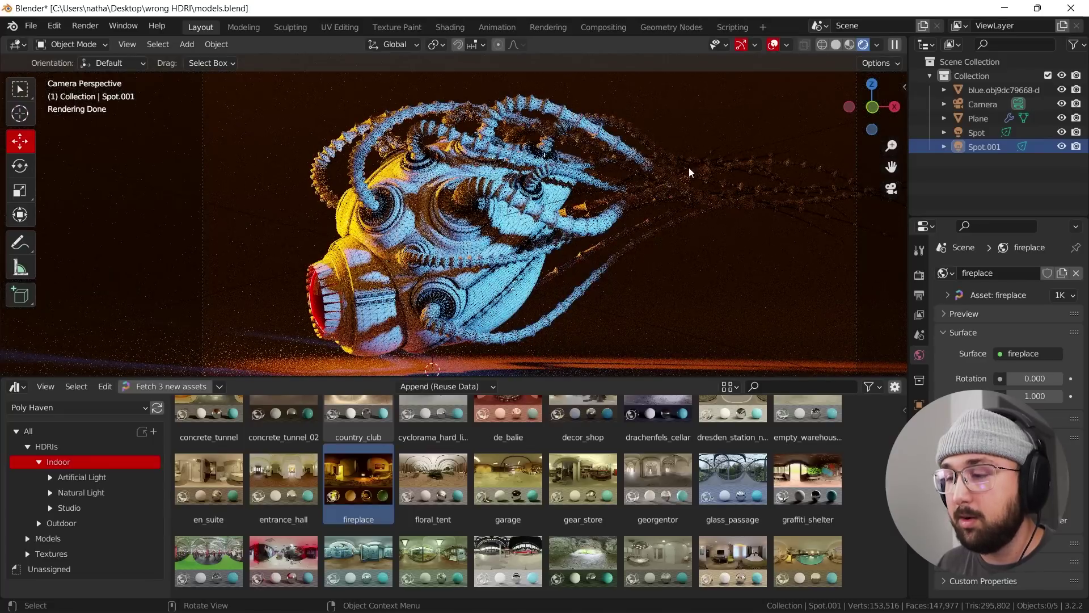